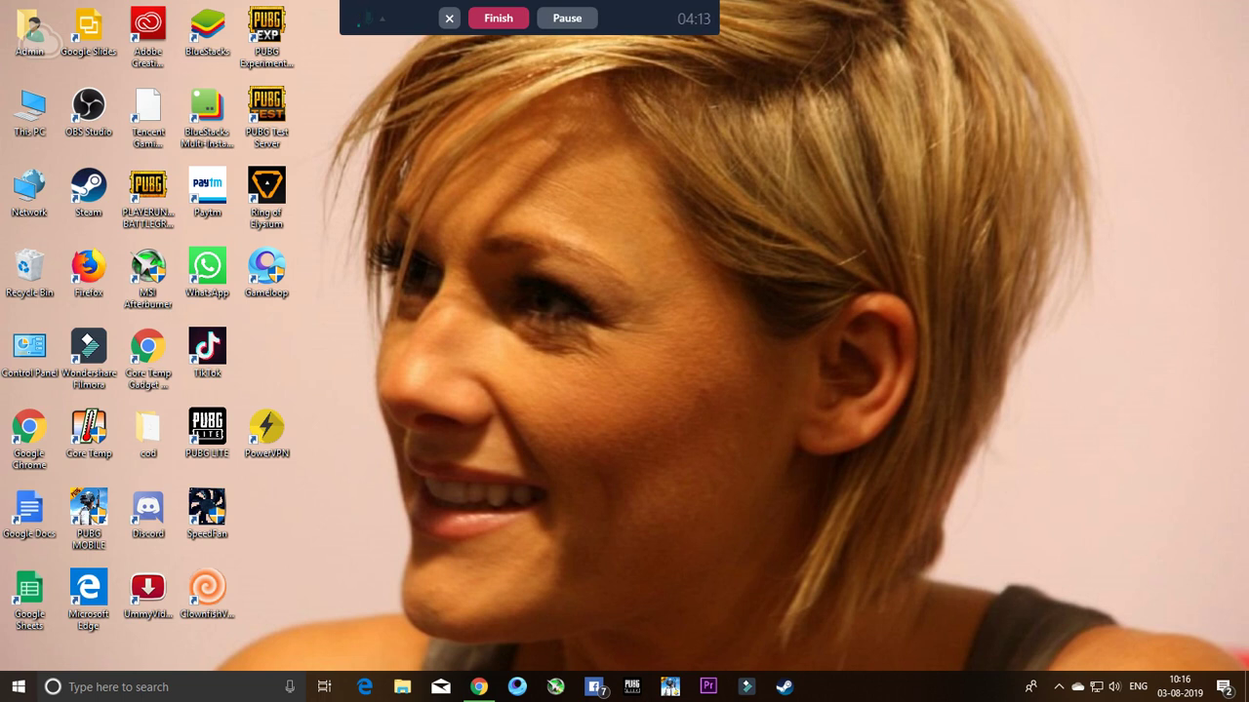
# Step: Review the voice effects list and download options on the Clownfish Voice Changer website, and minimize the browser
pyautogui.click(478, 687)
pyautogui.scroll(-10, 667, 356)
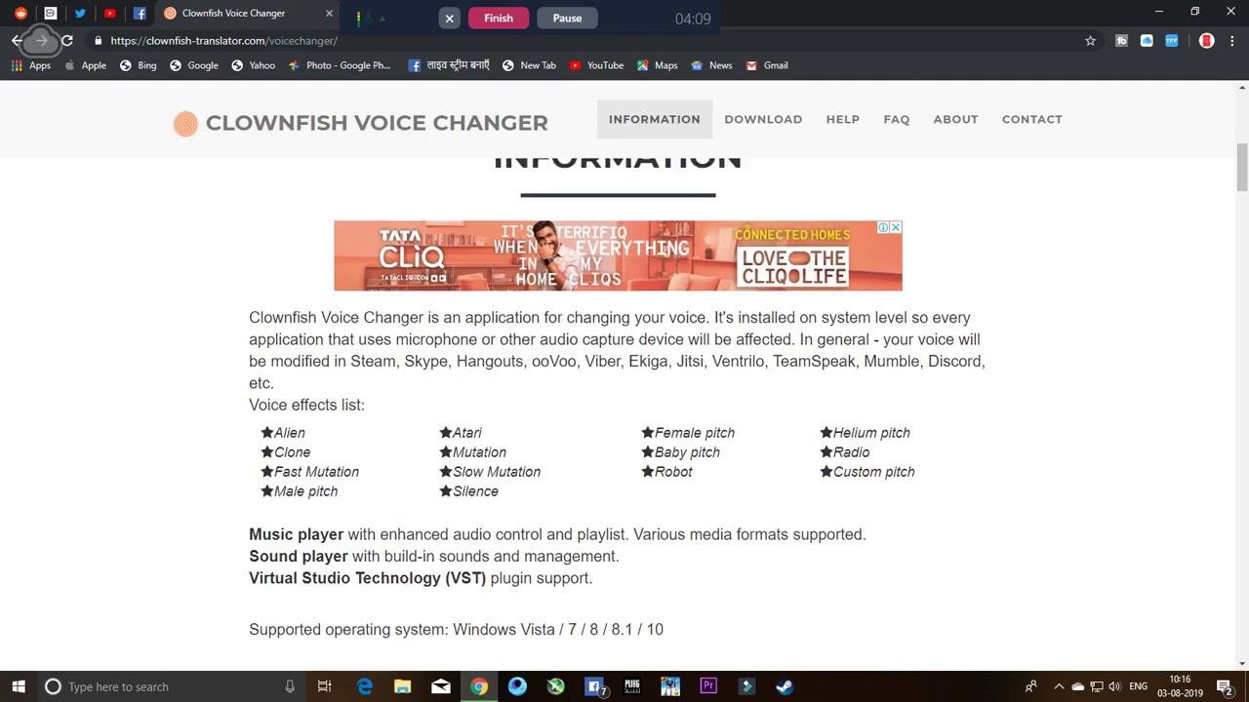
pyautogui.scroll(-2, 588, 376)
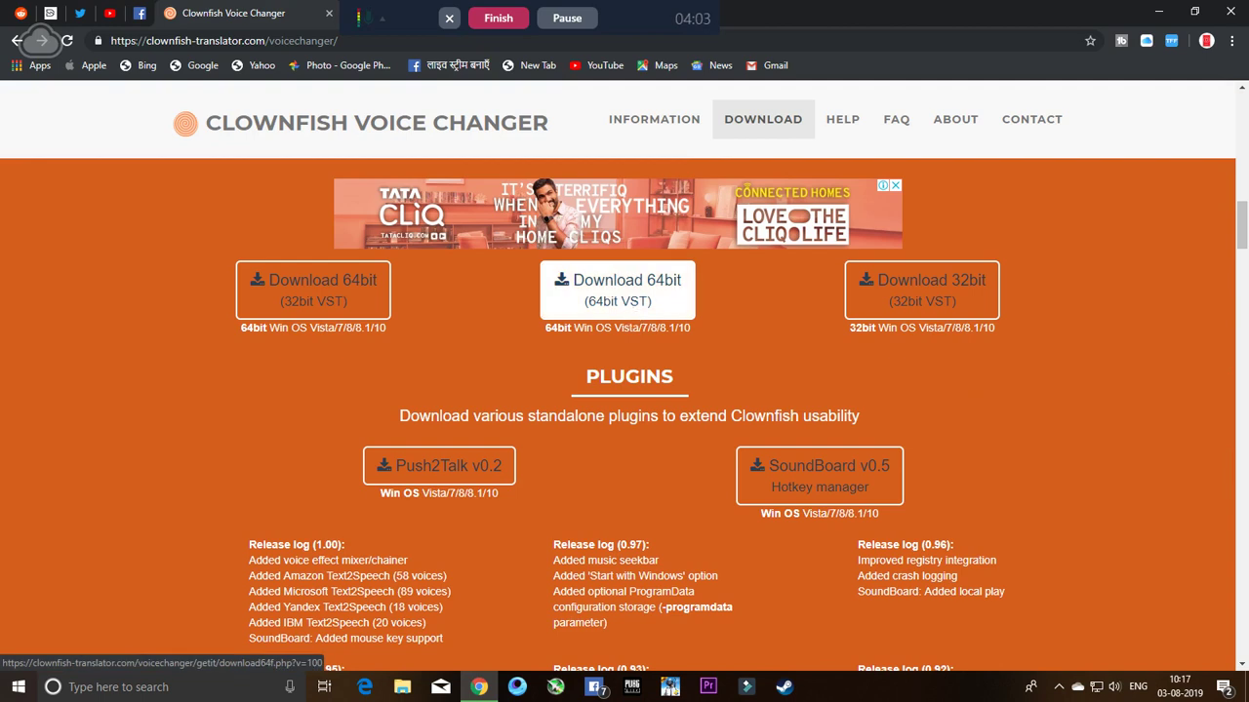
pyautogui.click(1158, 12)
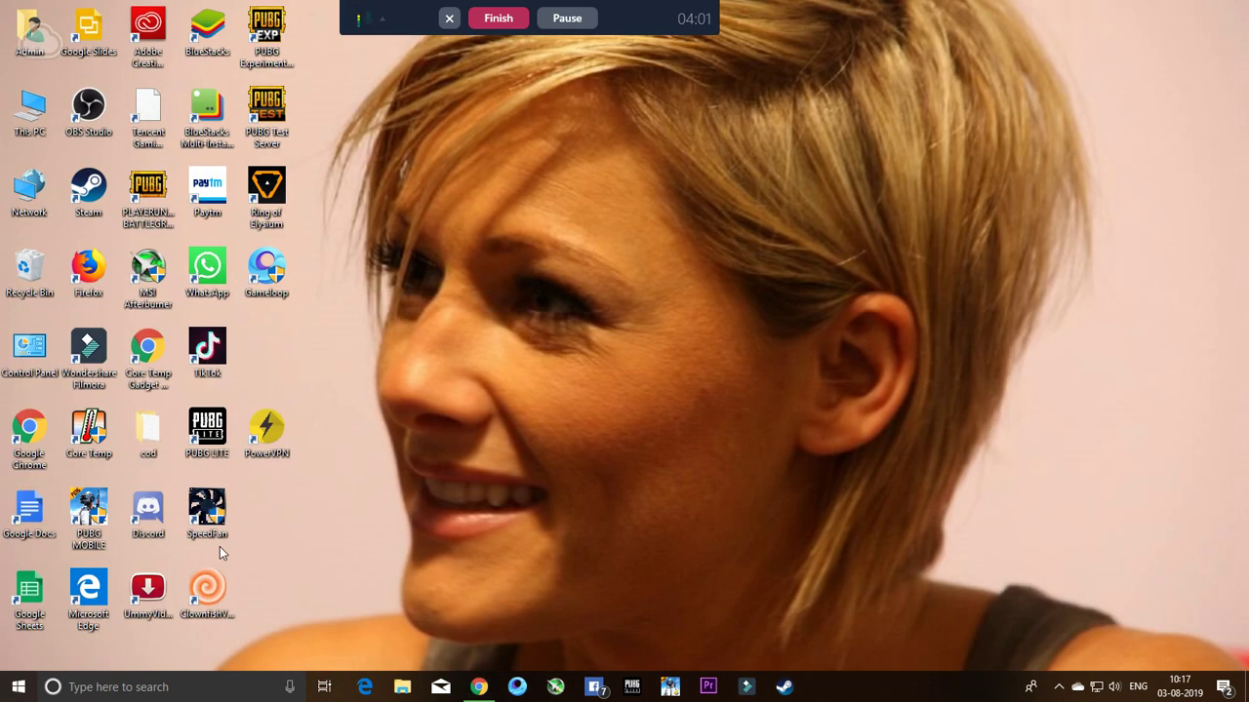
# Step: Launch Clownfish Voice Changer from the desktop and choose the SFX system integration mode in its setup dialog, closing it when done
pyautogui.rightClick(210, 596)
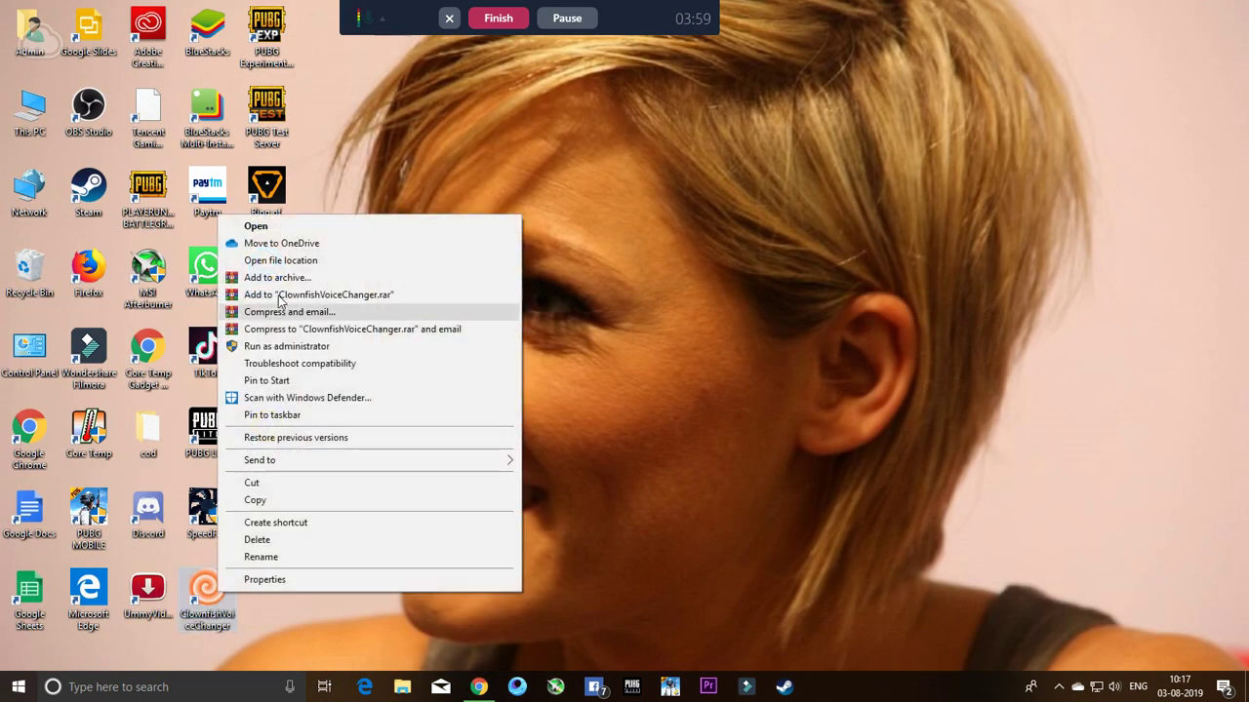
pyautogui.click(302, 225)
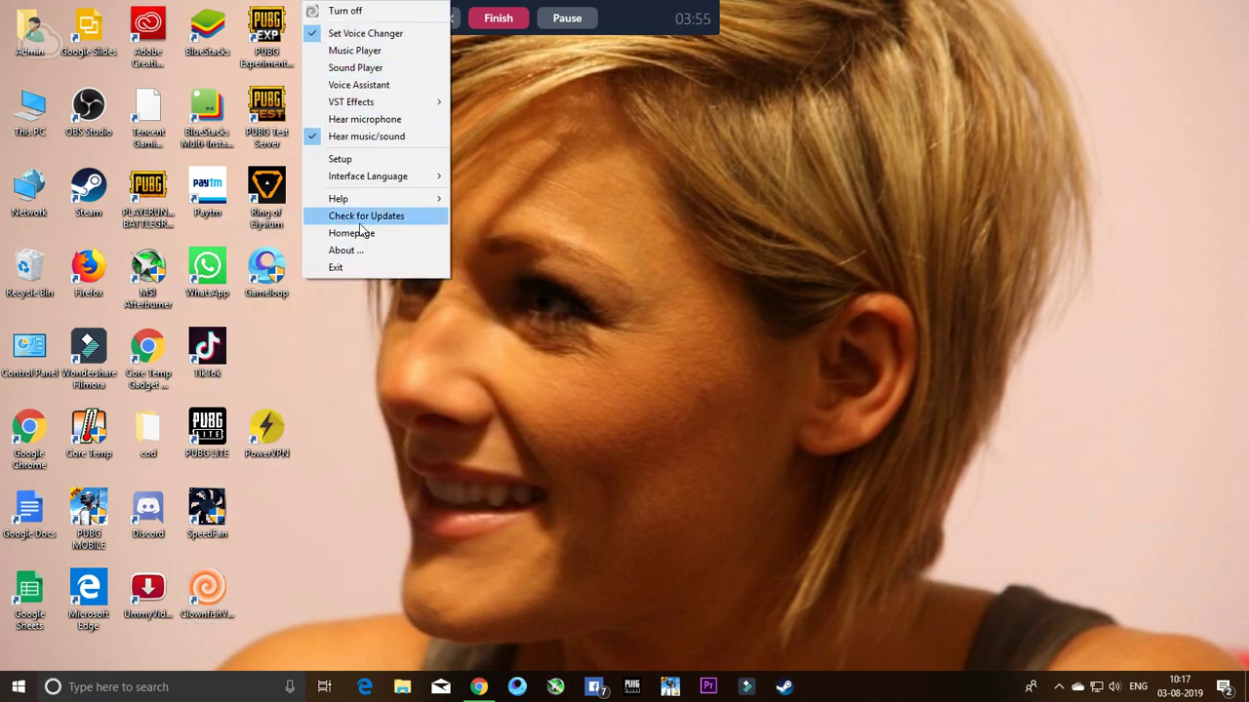
pyautogui.click(355, 163)
pyautogui.moveTo(313, 157); pyautogui.dragTo(700, 145)
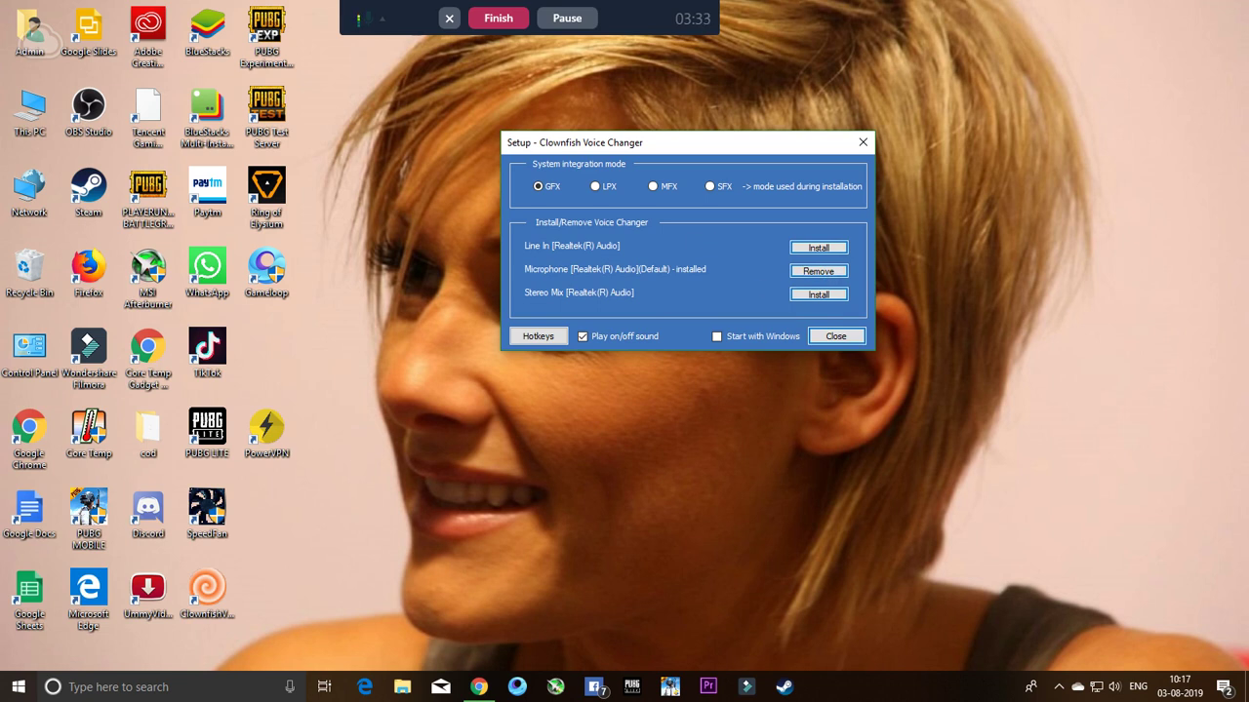
pyautogui.click(712, 188)
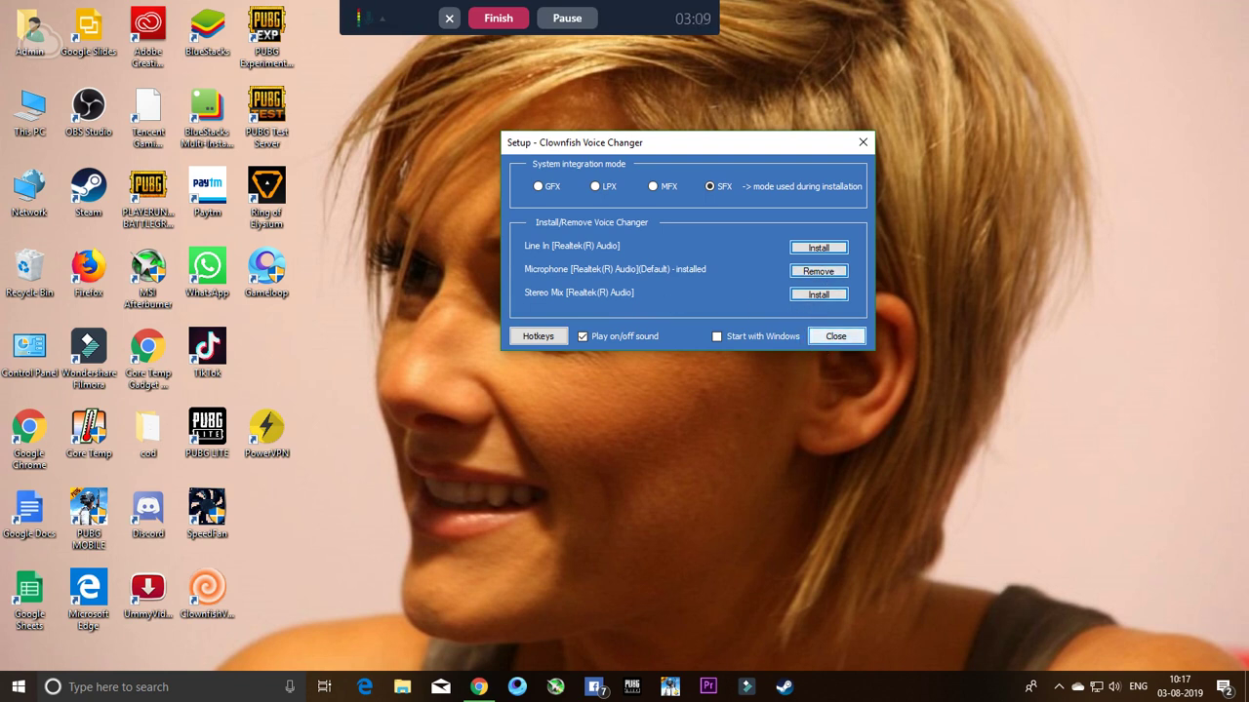
pyautogui.click(835, 336)
# Step: Open the Set Voice Changer window of the running Clownfish app and move it towards the middle of the desktop
pyautogui.click(1059, 687)
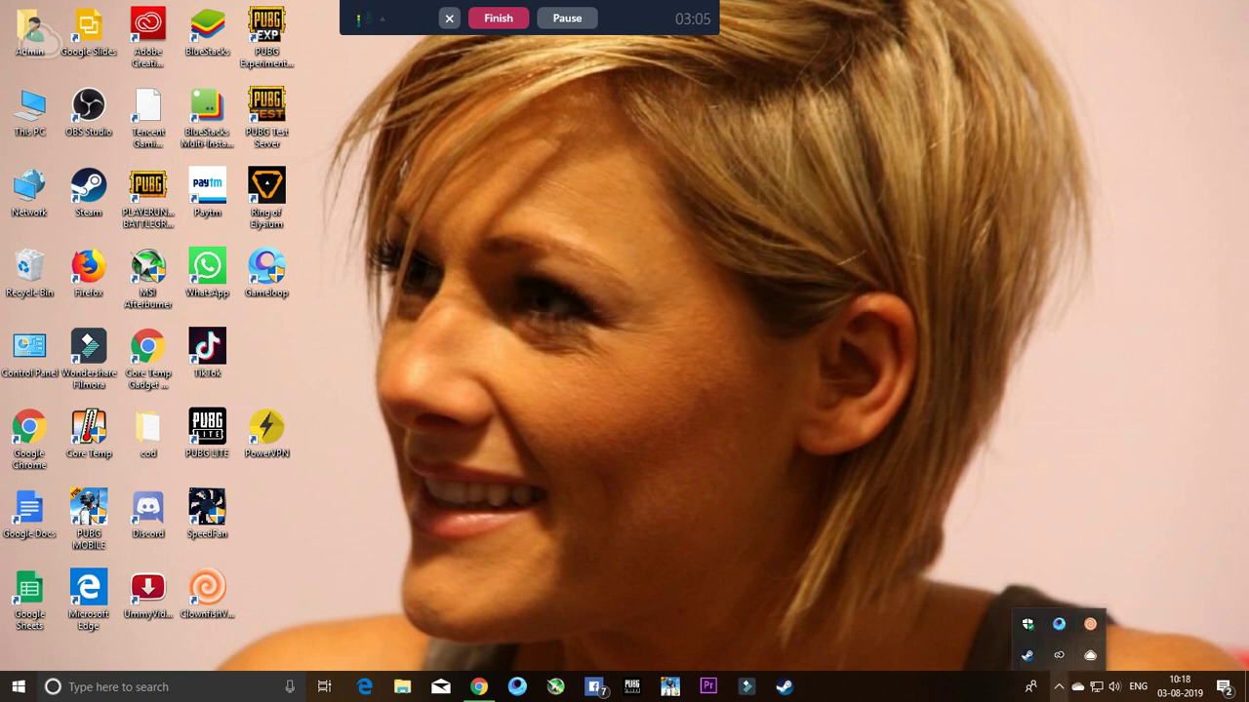
pyautogui.click(1058, 687)
pyautogui.click(1059, 687)
pyautogui.rightClick(1089, 624)
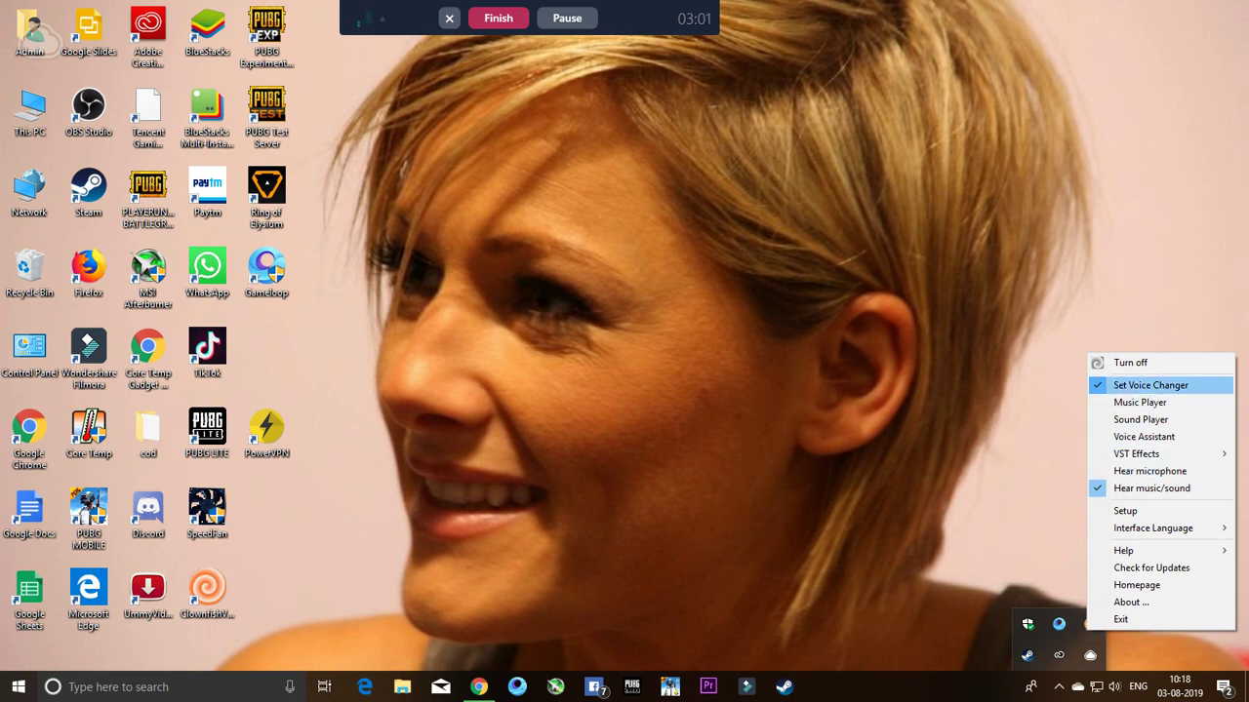
pyautogui.click(1153, 385)
pyautogui.moveTo(353, 162); pyautogui.dragTo(745, 127)
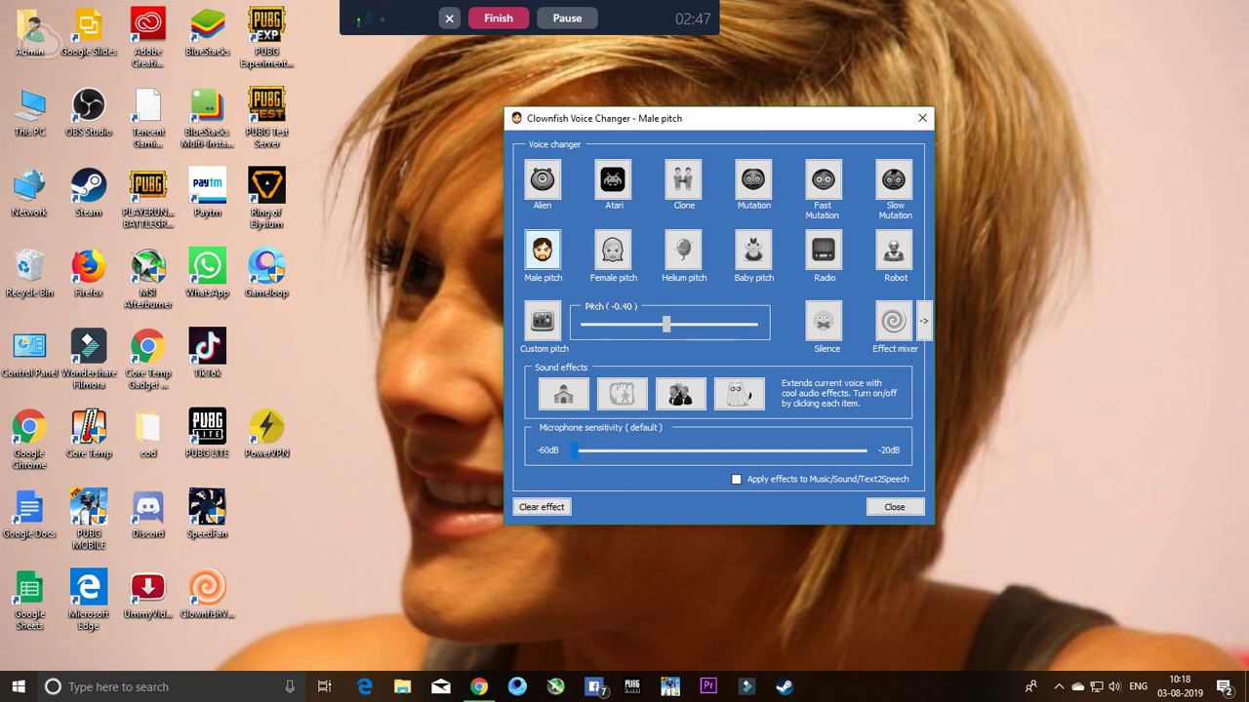
# Step: Try the Female pitch, Helium pitch, Baby pitch and Radio voices, and close the voice changer window
pyautogui.click(610, 261)
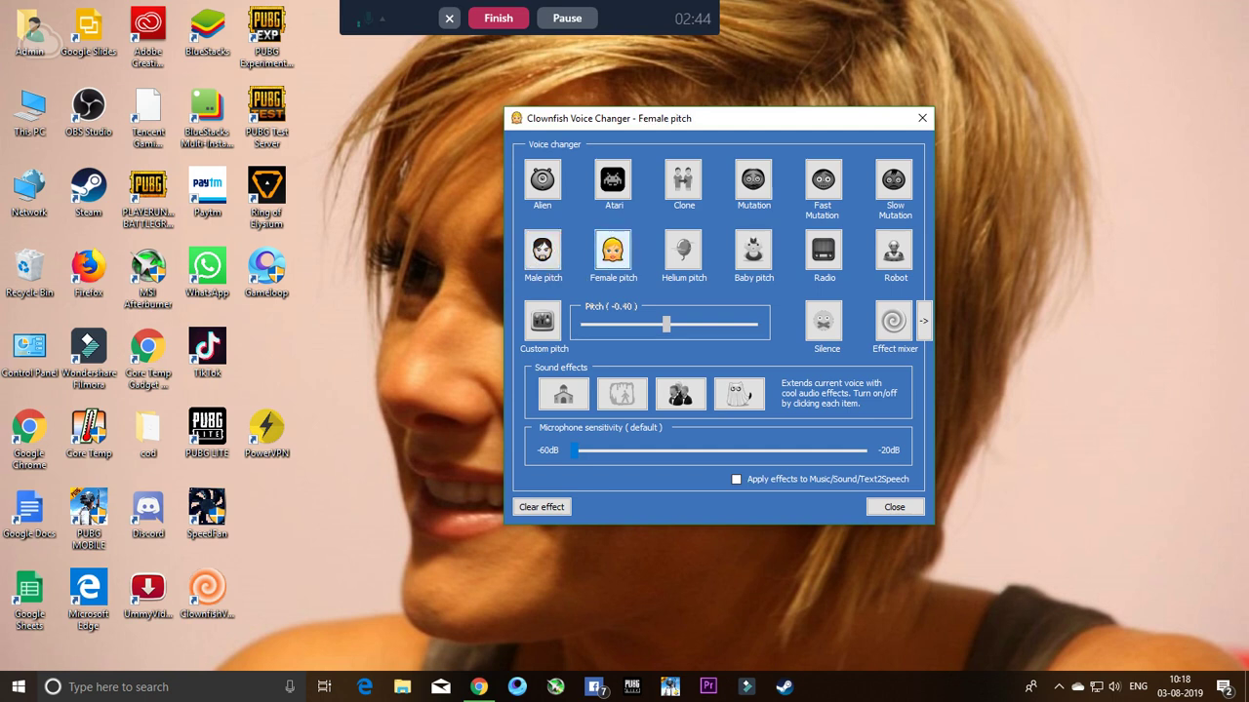
pyautogui.click(683, 278)
pyautogui.click(753, 255)
pyautogui.click(826, 255)
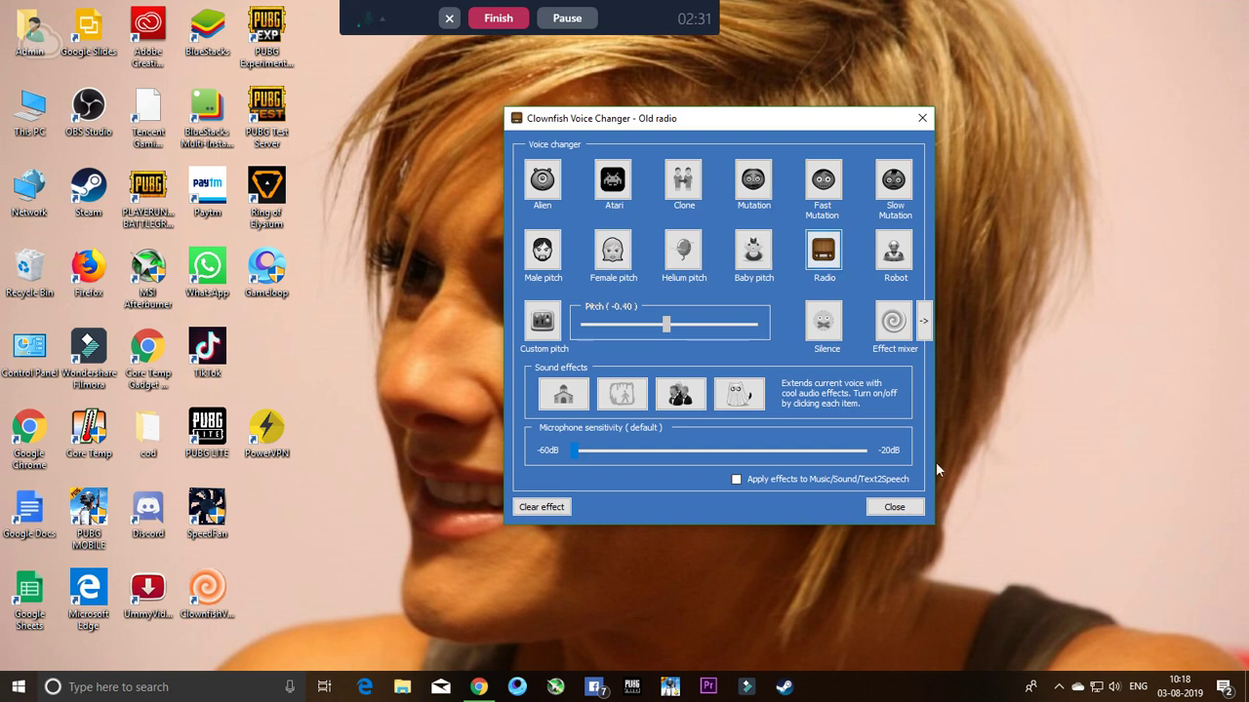
pyautogui.click(895, 508)
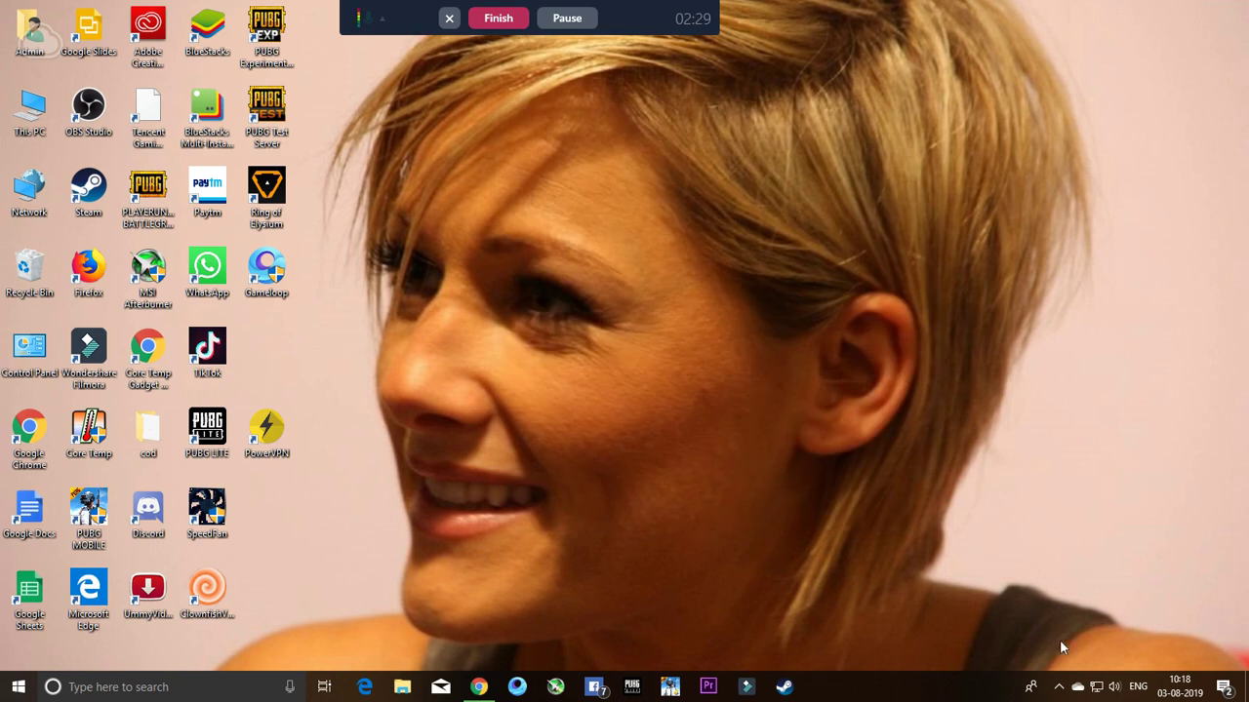
# Step: Run Clownfish again and look over the devices listed for installation in its setup dialog, closing it without changes
pyautogui.click(1058, 687)
pyautogui.rightClick(1085, 629)
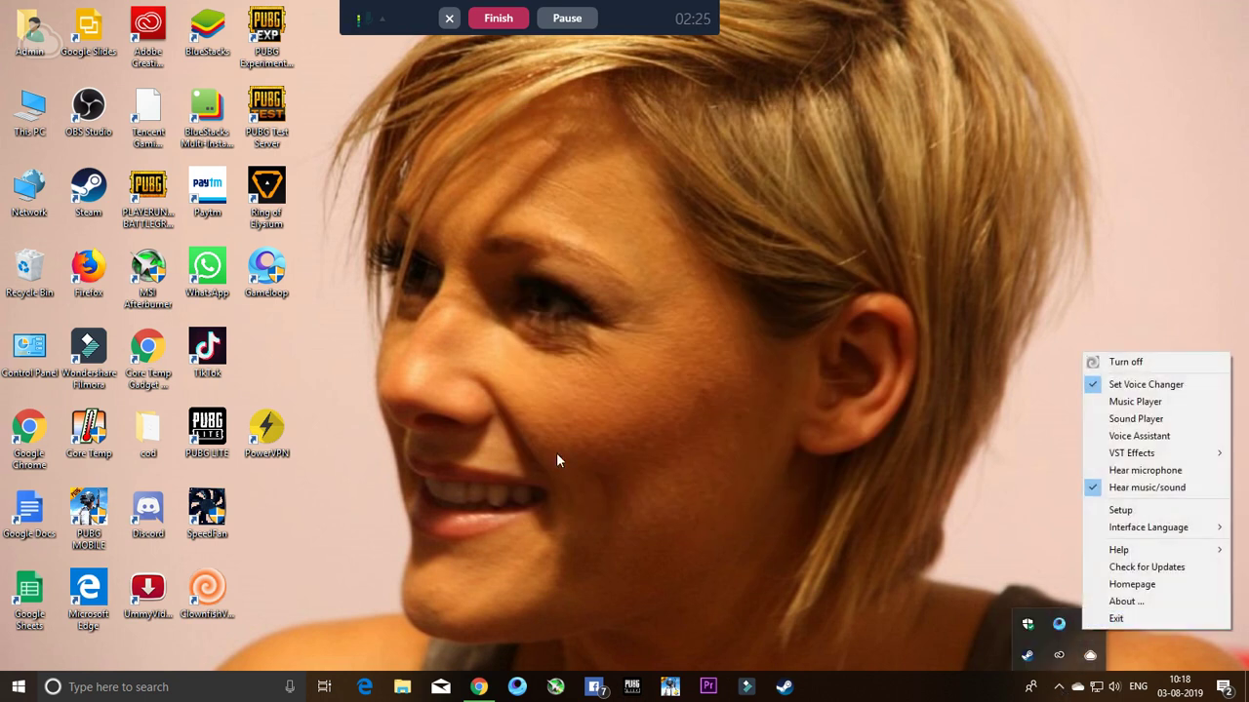
pyautogui.rightClick(223, 597)
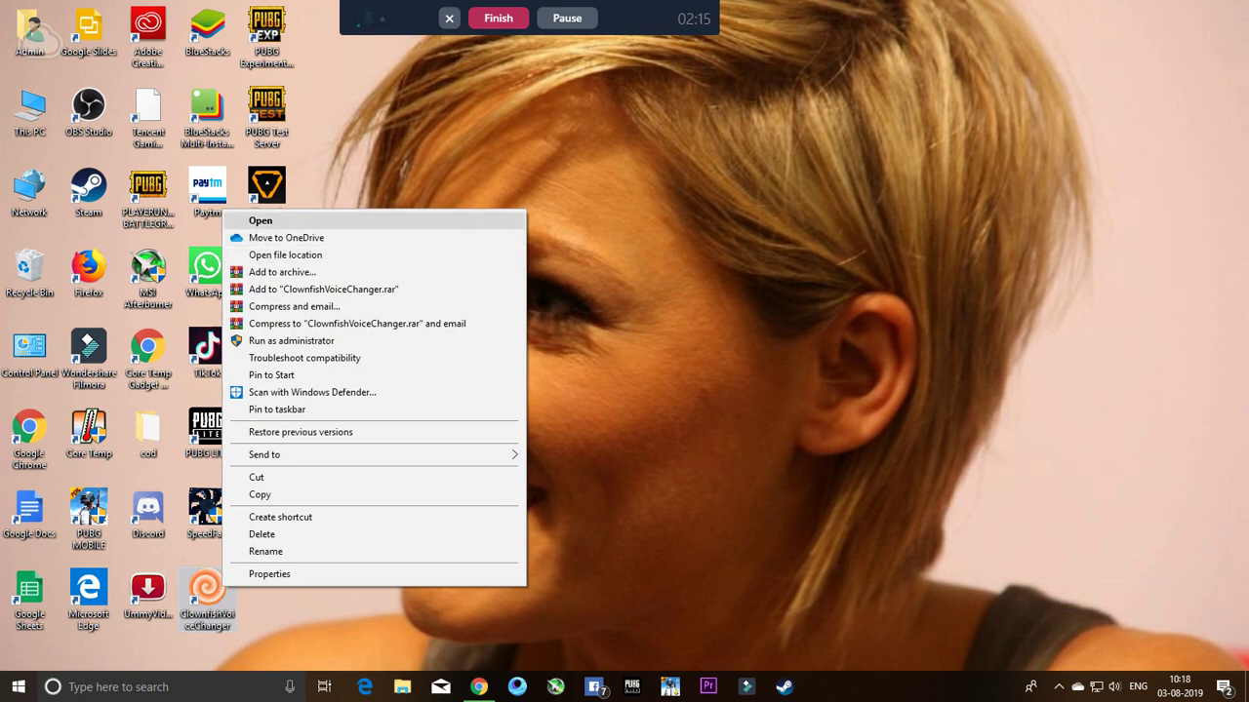
pyautogui.click(291, 225)
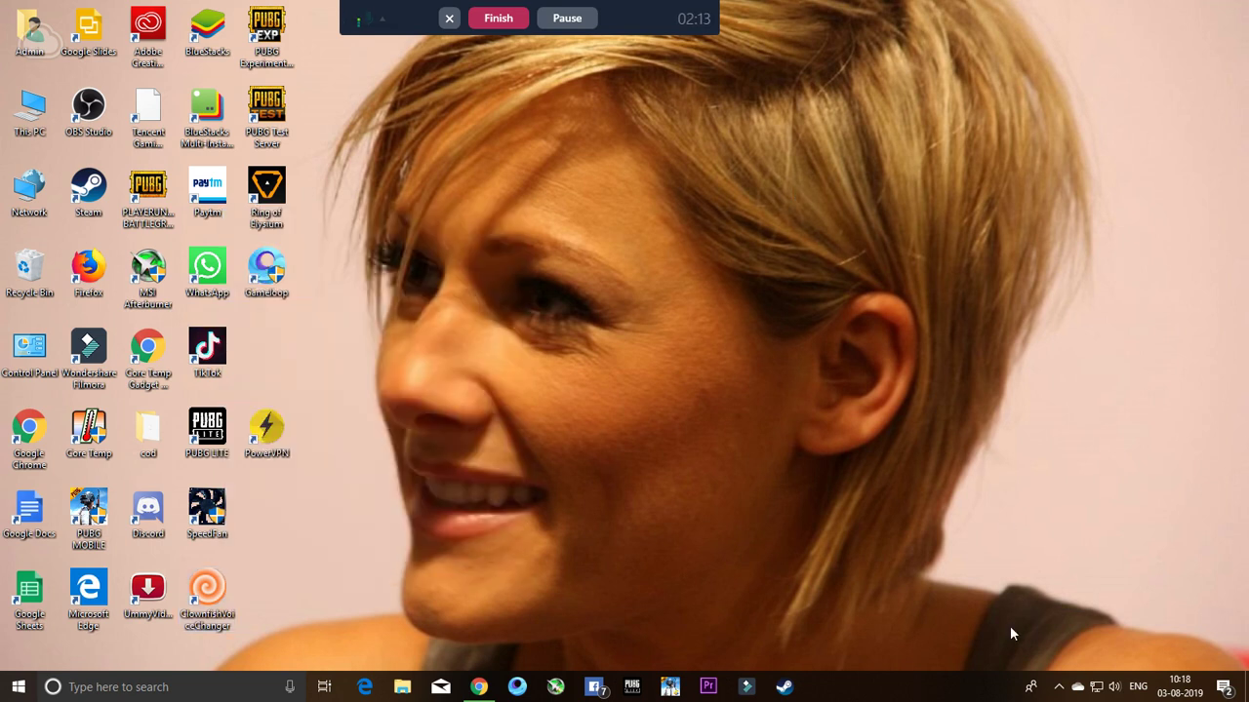
pyautogui.click(1059, 687)
pyautogui.rightClick(1089, 625)
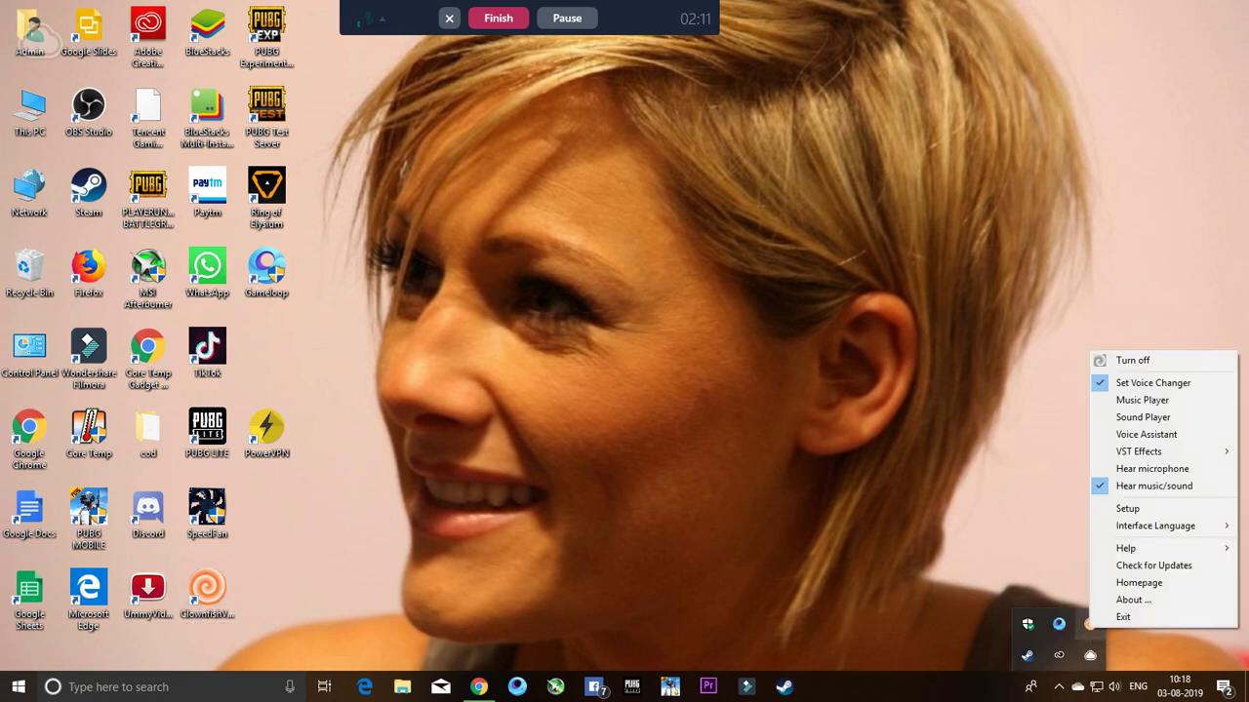
pyautogui.click(1126, 508)
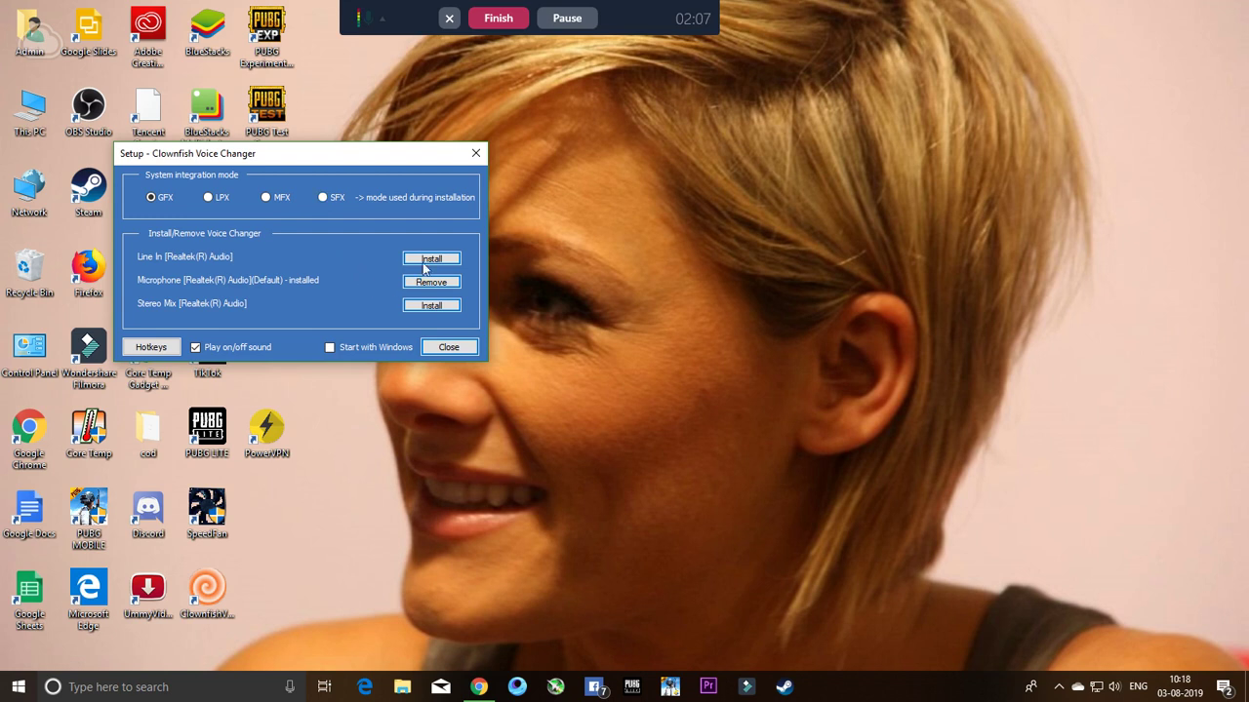
pyautogui.click(449, 347)
# Step: Reopen the Set Voice Changer window of the running Clownfish app
pyautogui.click(1059, 686)
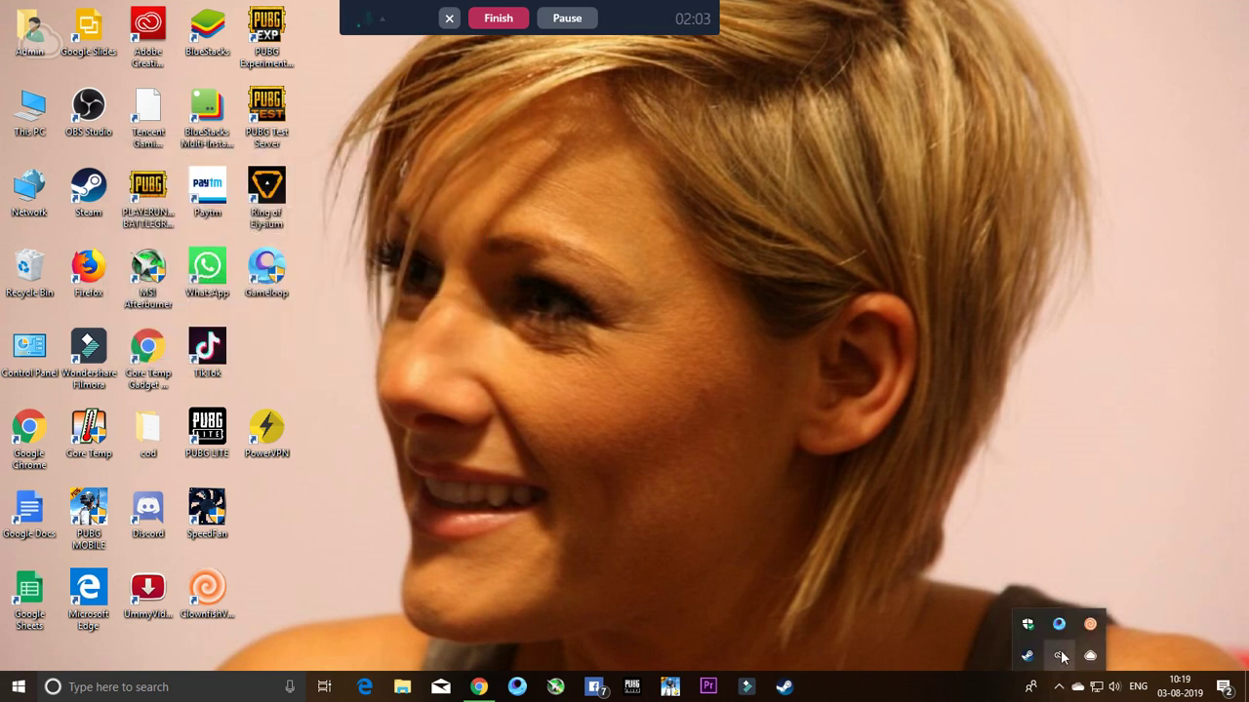
pyautogui.rightClick(1088, 625)
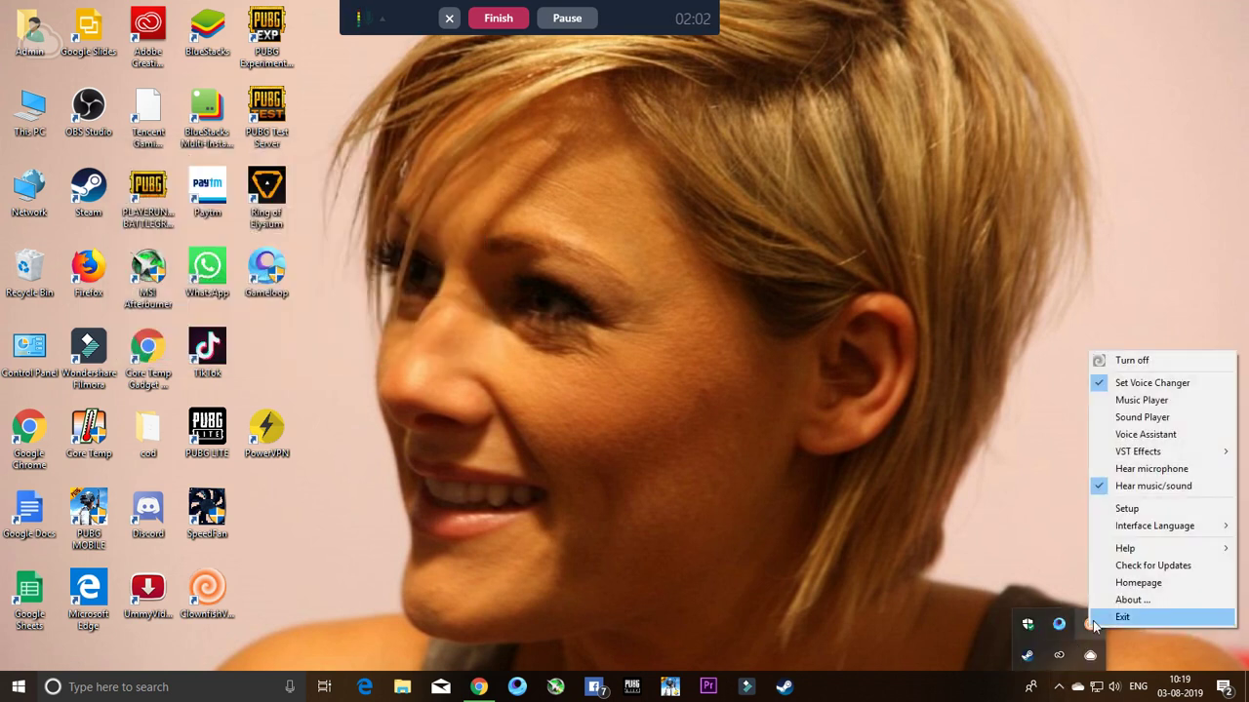
pyautogui.click(1139, 384)
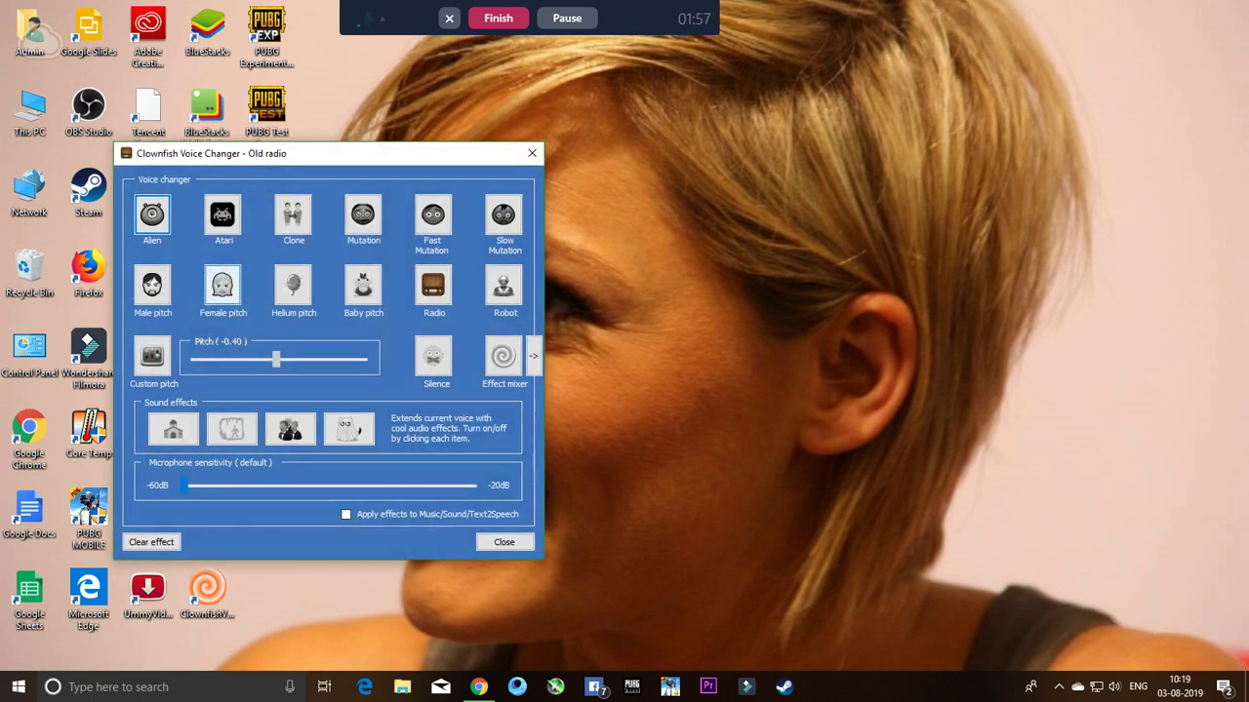
# Step: Cycle through the Female, Male, Helium and Baby pitch voices and settle on Male pitch
pyautogui.click(222, 285)
pyautogui.click(152, 285)
pyautogui.click(292, 285)
pyautogui.click(363, 285)
pyautogui.click(293, 285)
pyautogui.click(222, 284)
pyautogui.click(153, 285)
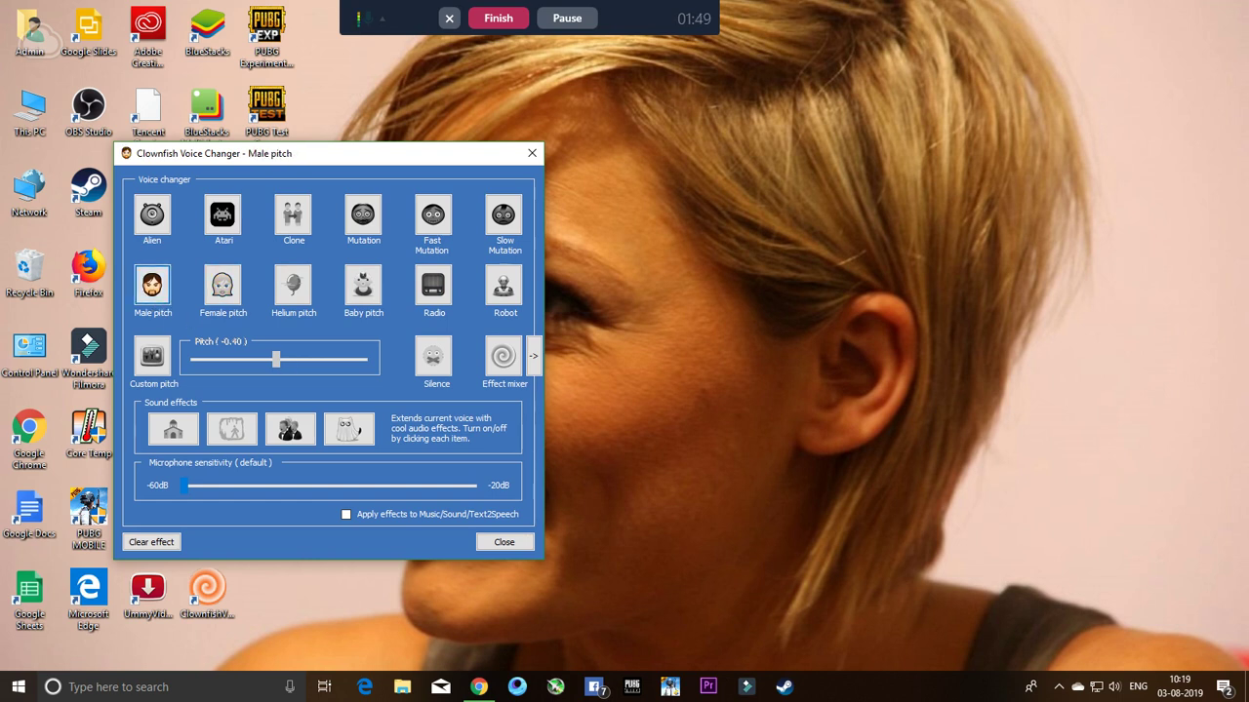
# Step: Enable Clownfish's Hear microphone option to listen to the altered voice
pyautogui.click(1059, 687)
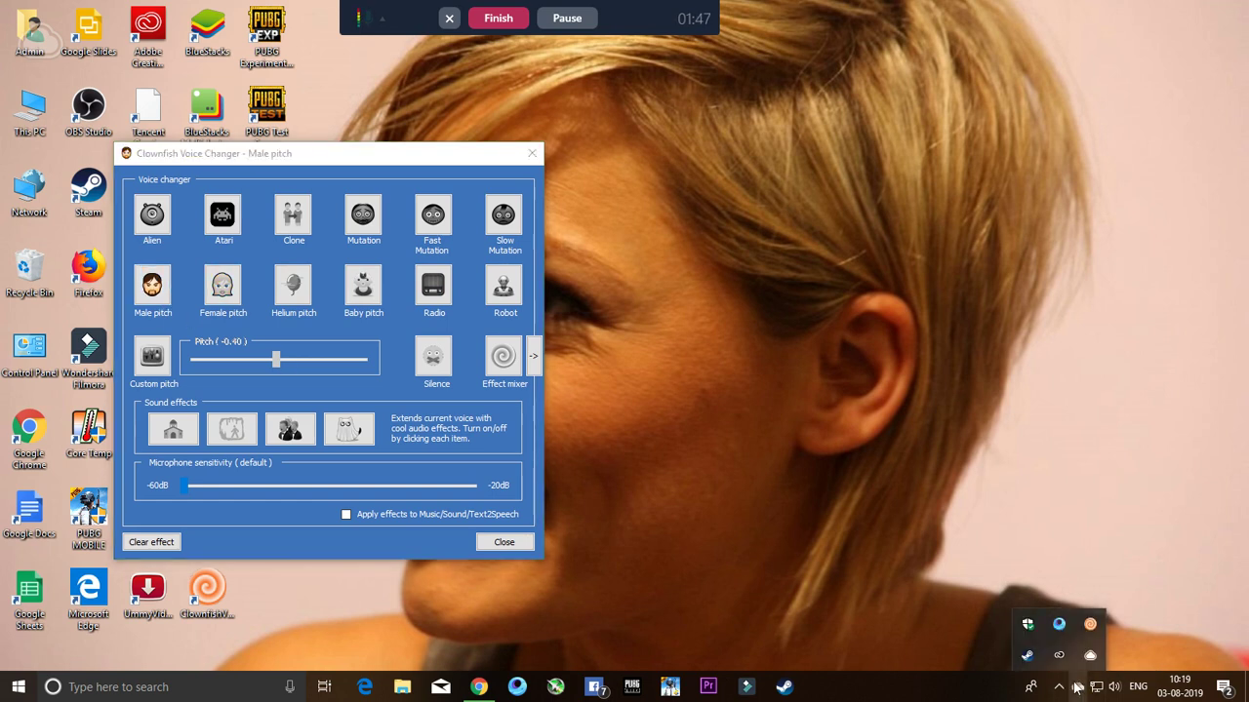
pyautogui.rightClick(1089, 624)
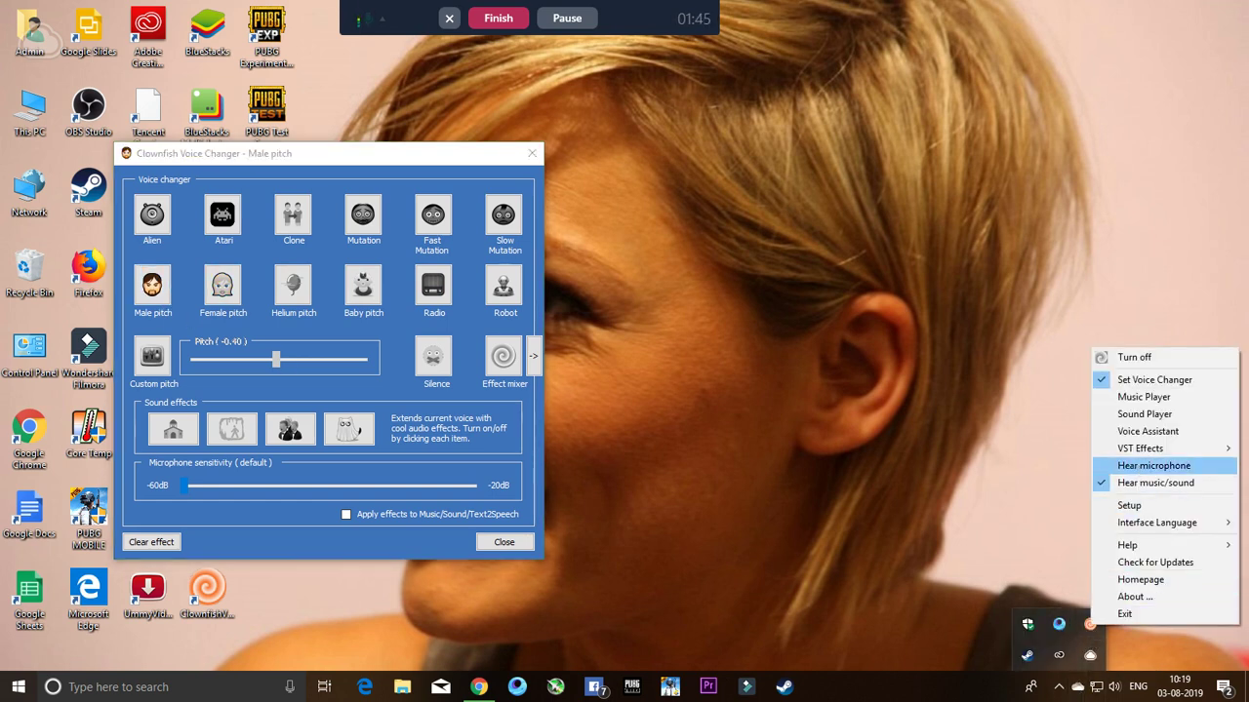
pyautogui.click(1153, 465)
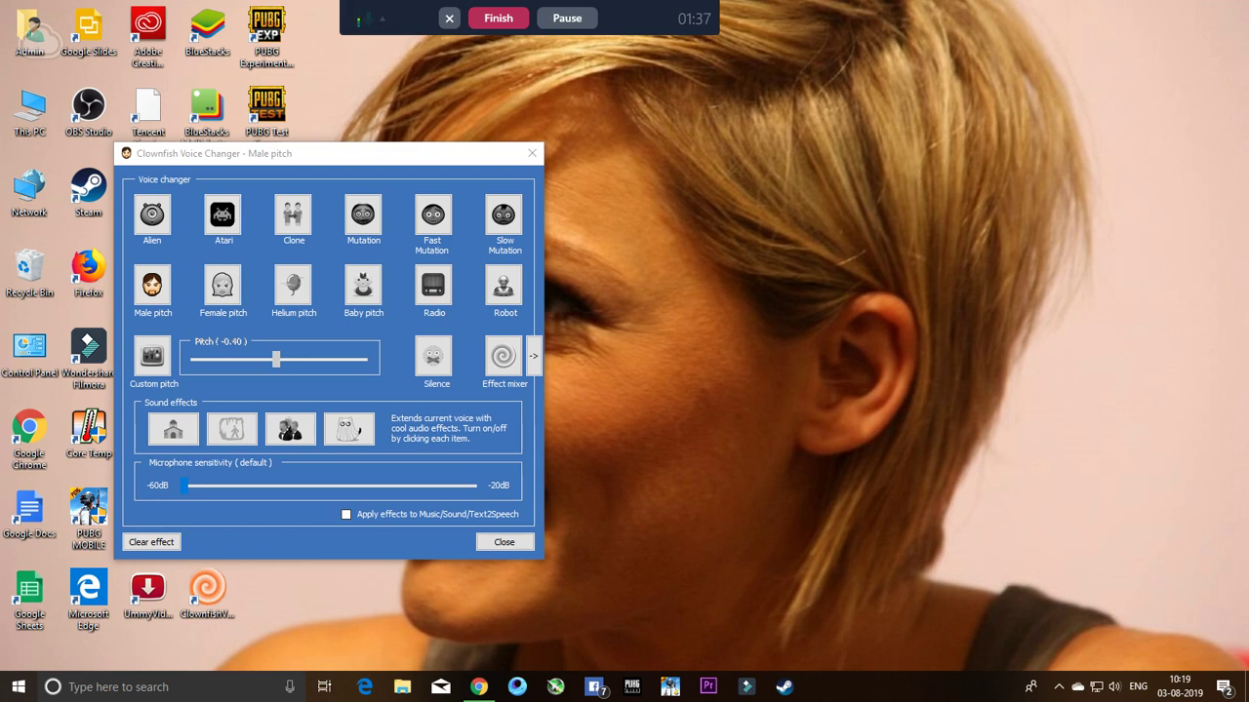
# Step: Audition the Female pitch, Helium pitch, Baby pitch and Radio voices, and switch back to Male pitch
pyautogui.click(222, 286)
pyautogui.click(293, 286)
pyautogui.click(363, 286)
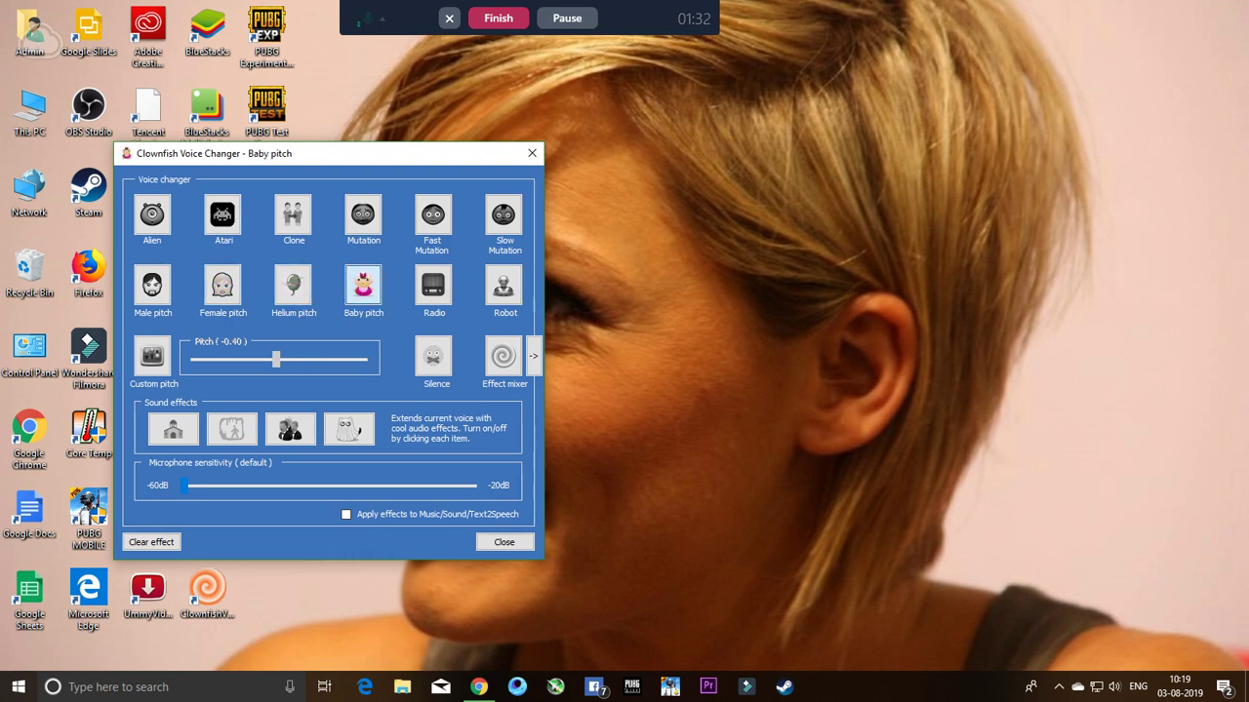
pyautogui.click(435, 293)
pyautogui.click(293, 285)
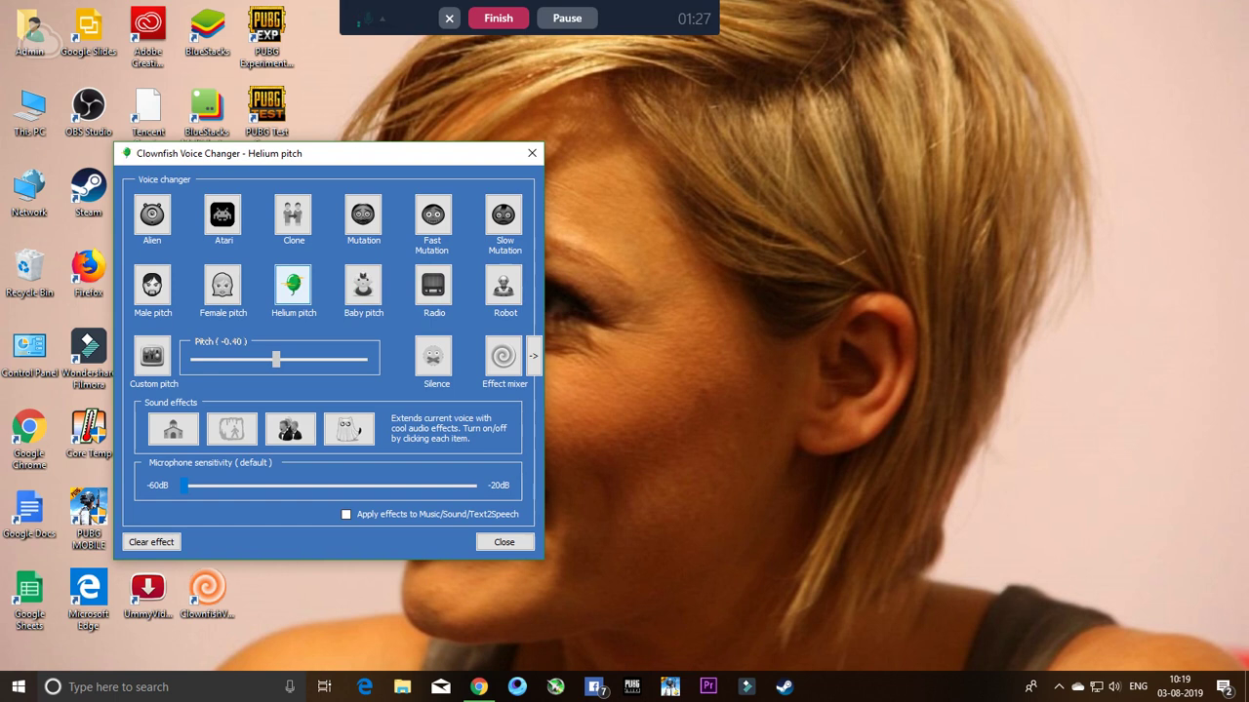
pyautogui.click(152, 285)
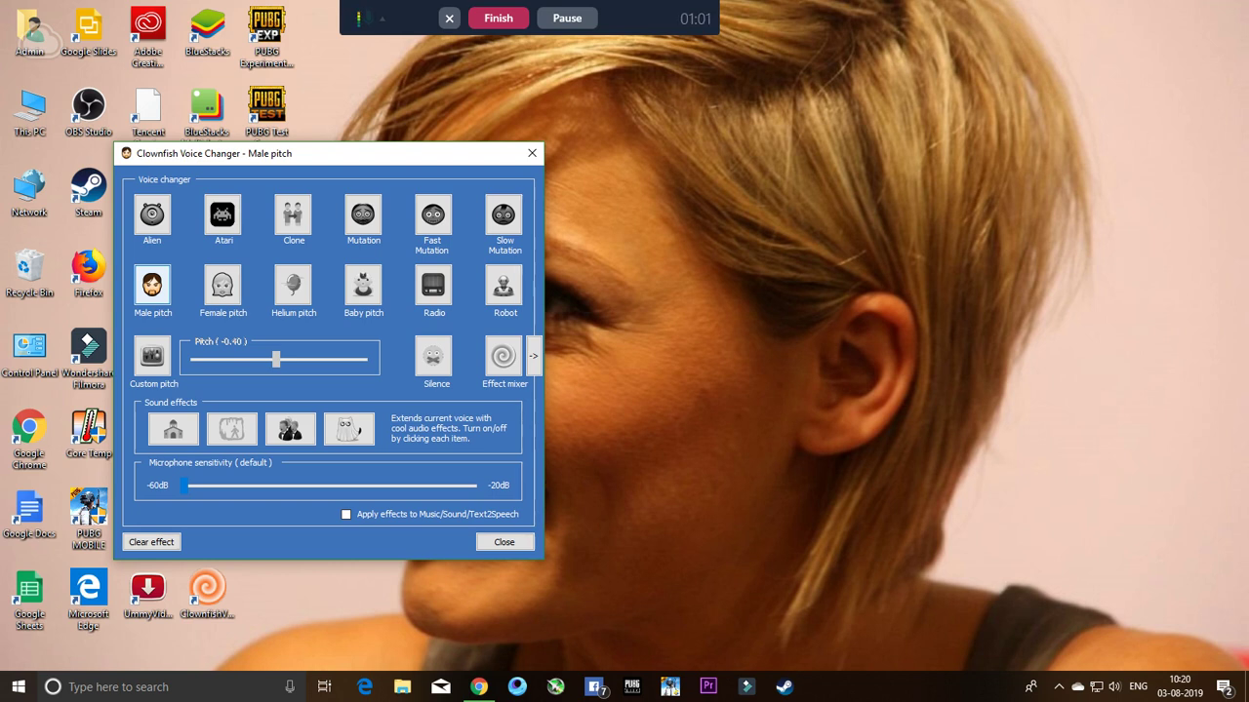
# Step: Disable Clownfish's Hear microphone option
pyautogui.click(1058, 687)
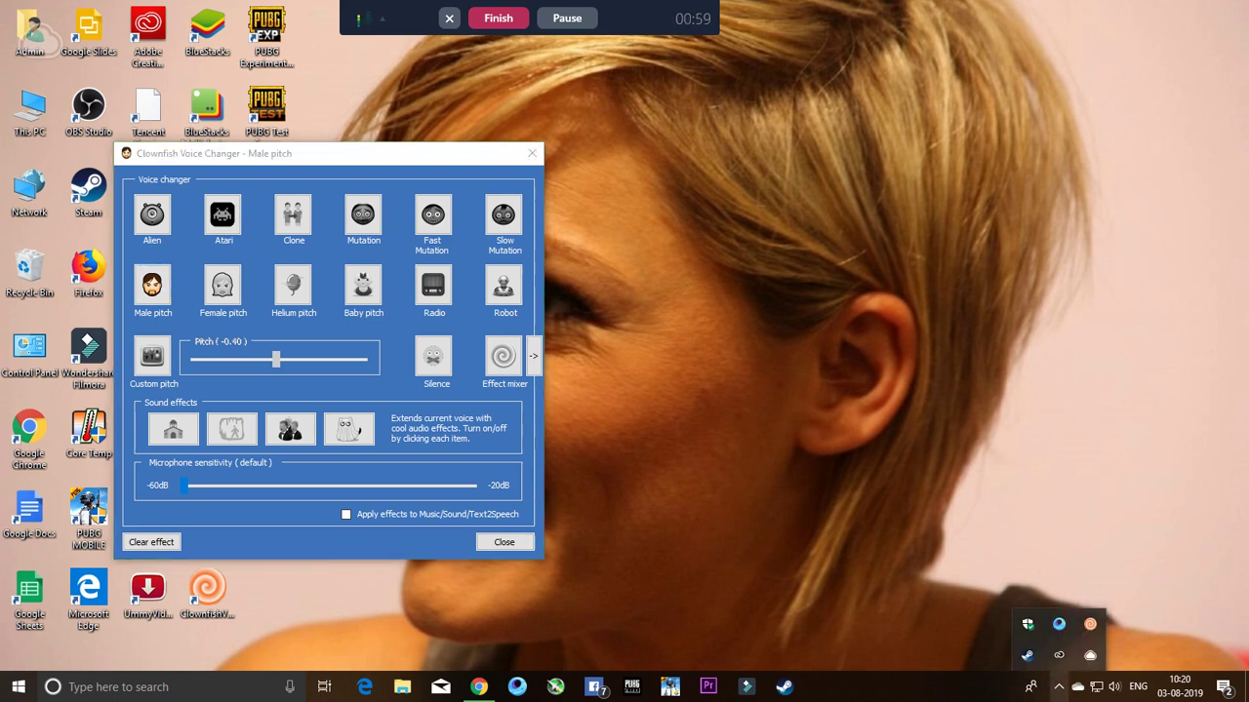
pyautogui.rightClick(1090, 624)
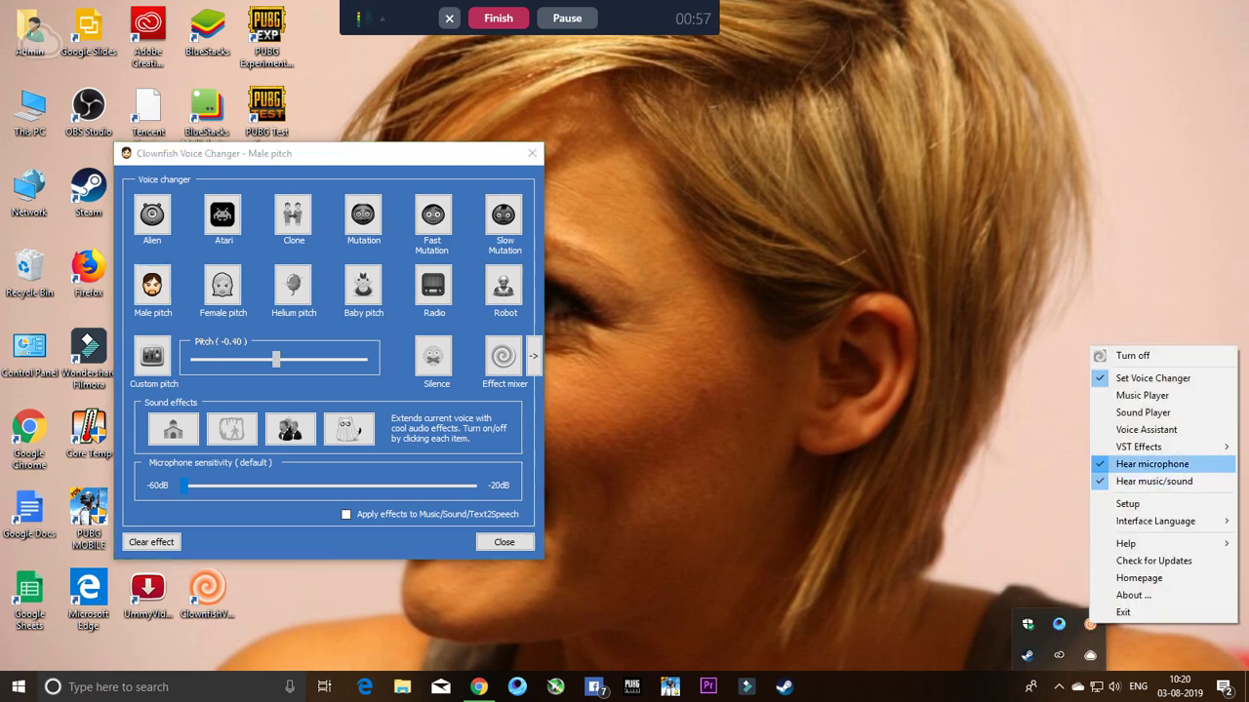
pyautogui.click(1151, 464)
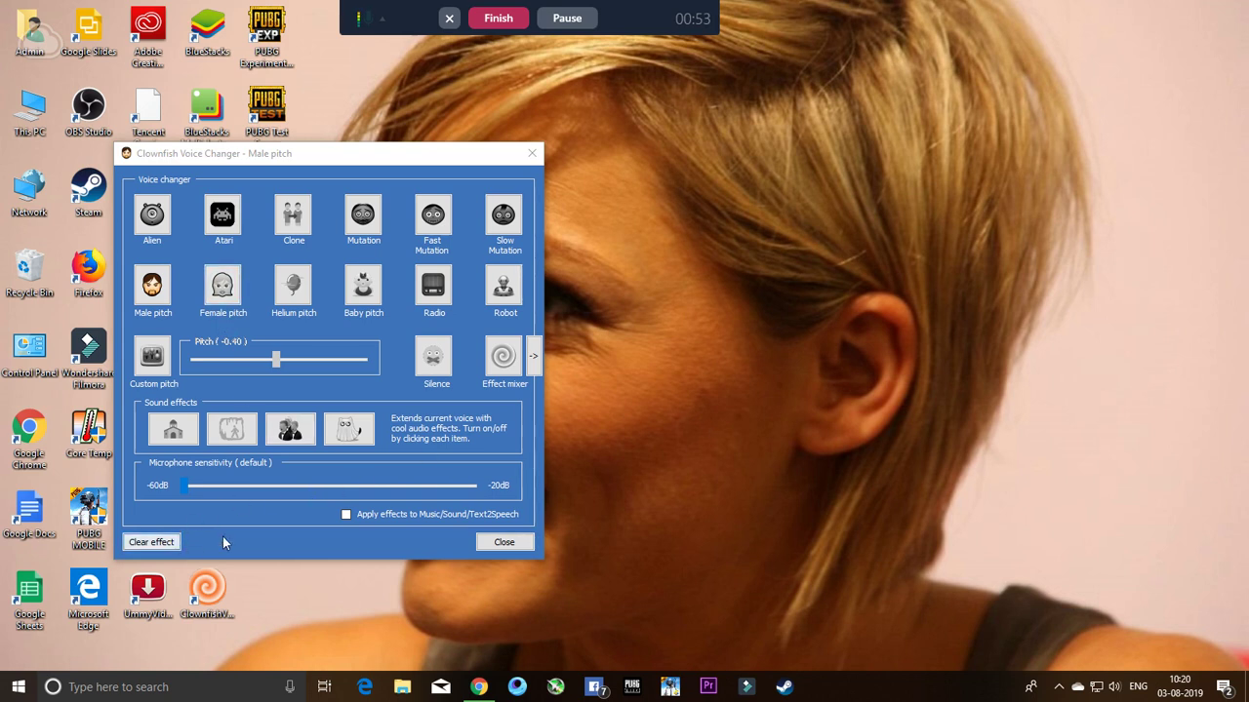
# Step: Step through the Female, Helium, Baby and Alien voices and return to Male pitch
pyautogui.click(234, 293)
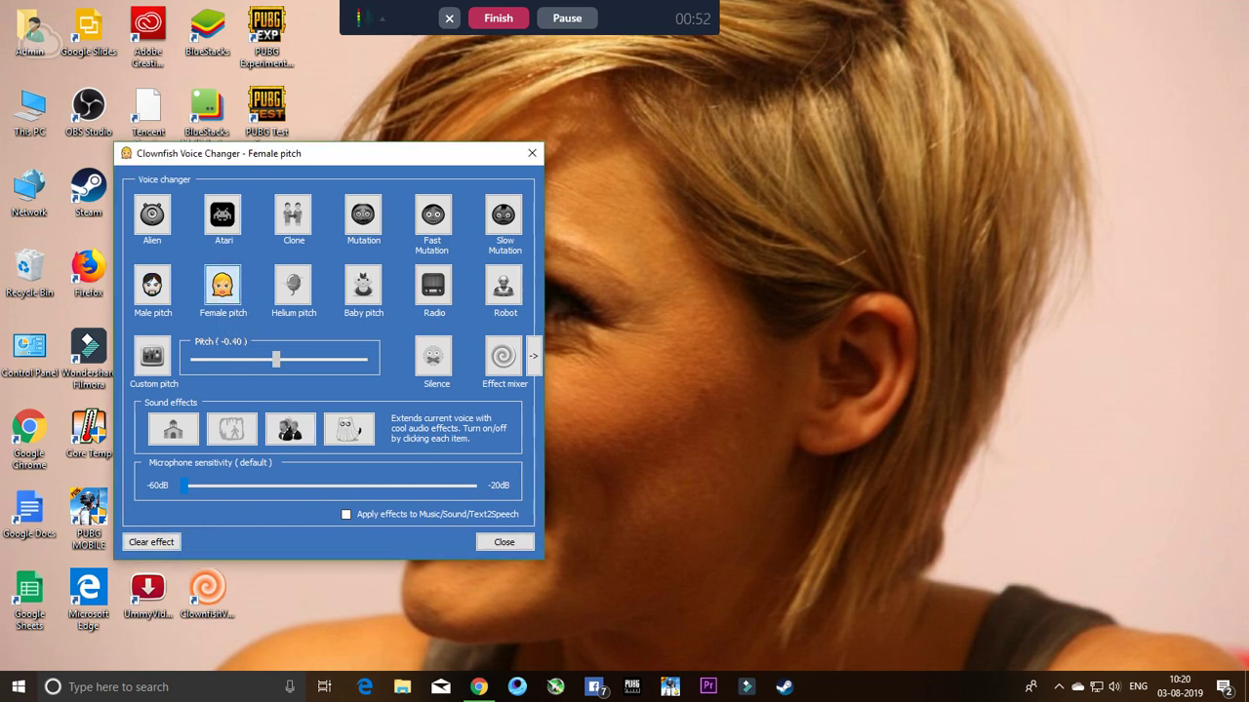
pyautogui.click(292, 284)
pyautogui.click(363, 285)
pyautogui.click(293, 285)
pyautogui.click(223, 290)
pyautogui.click(152, 285)
pyautogui.click(152, 216)
pyautogui.click(153, 285)
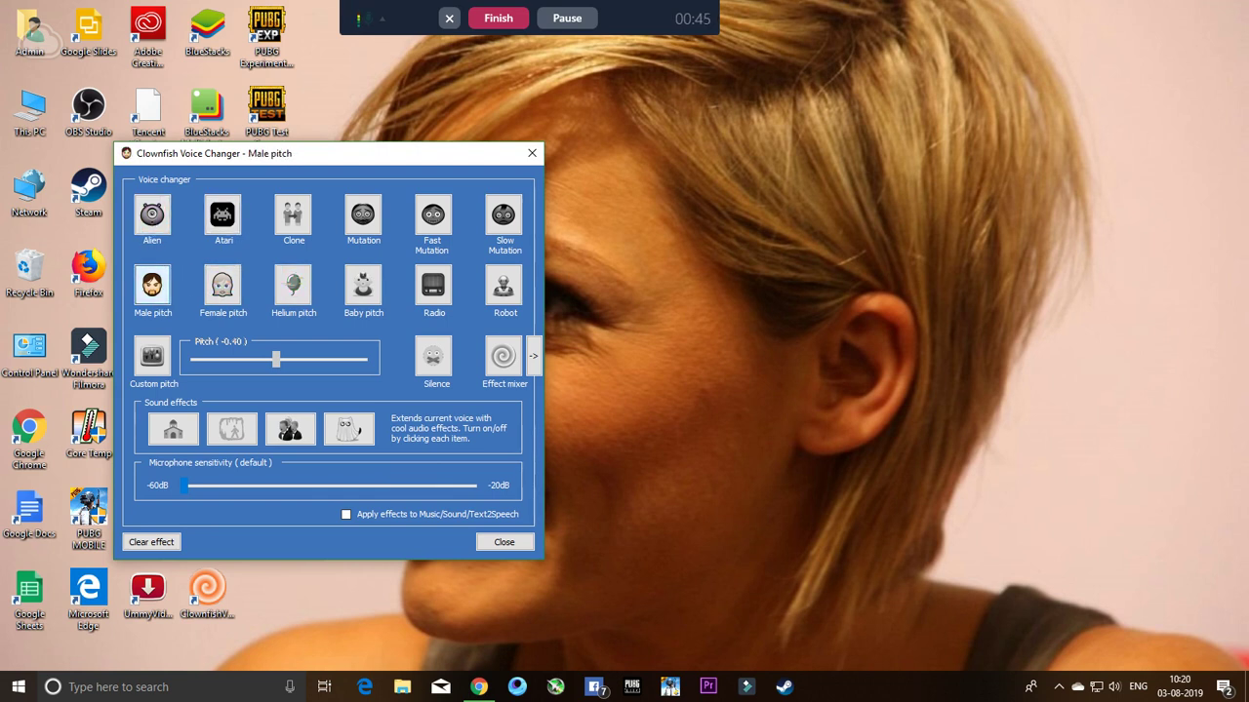